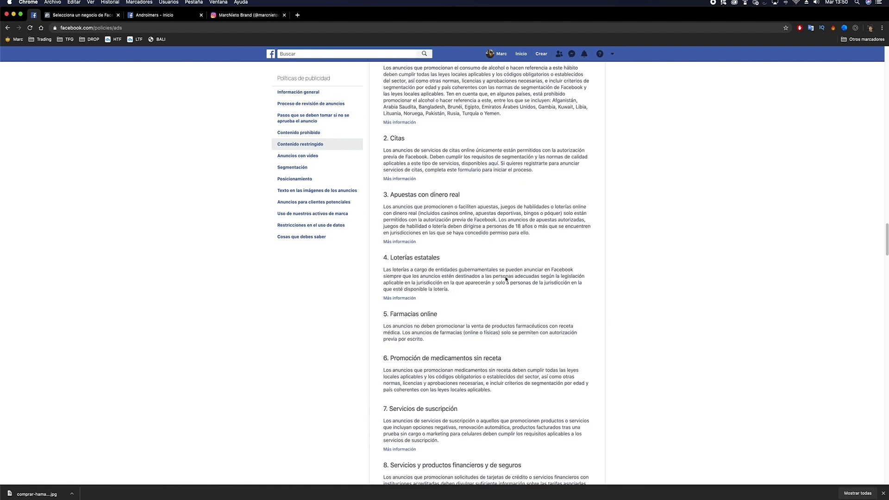
# Step: Read through the restricted content and video ads sections of Facebook's advertising policies
pyautogui.scroll(-2, 505, 279)
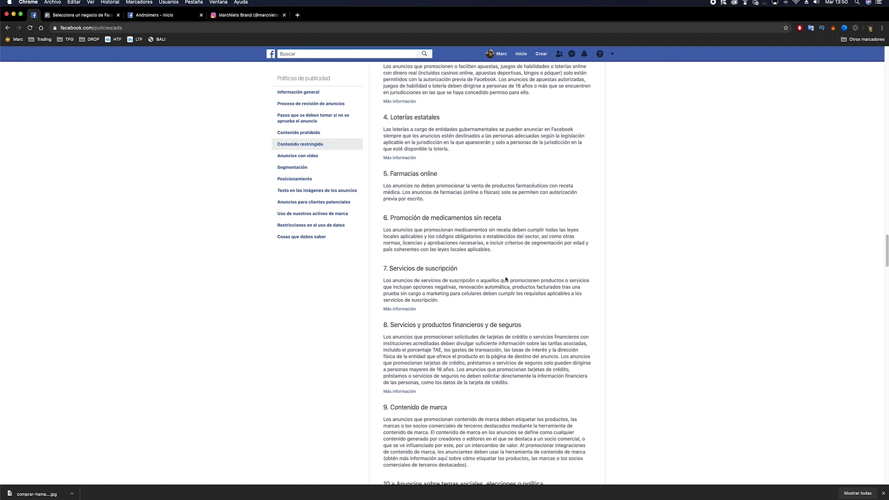
pyautogui.scroll(-9, 509, 271)
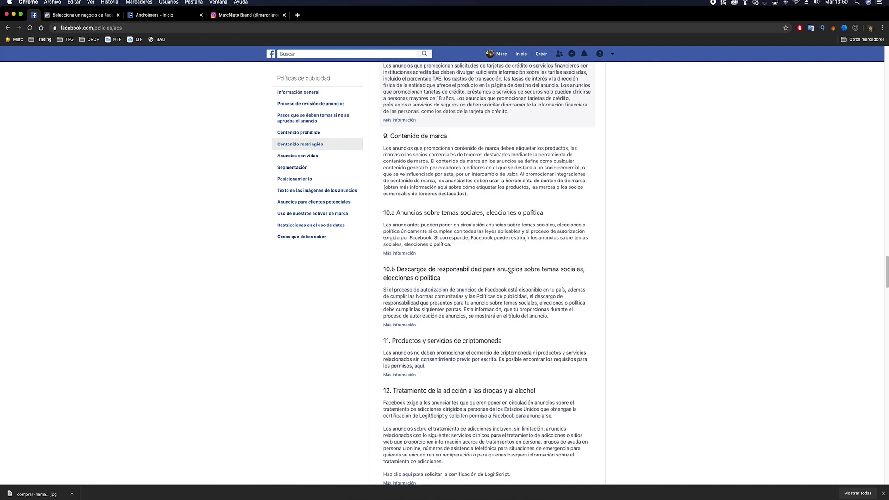
pyautogui.scroll(-6, 512, 267)
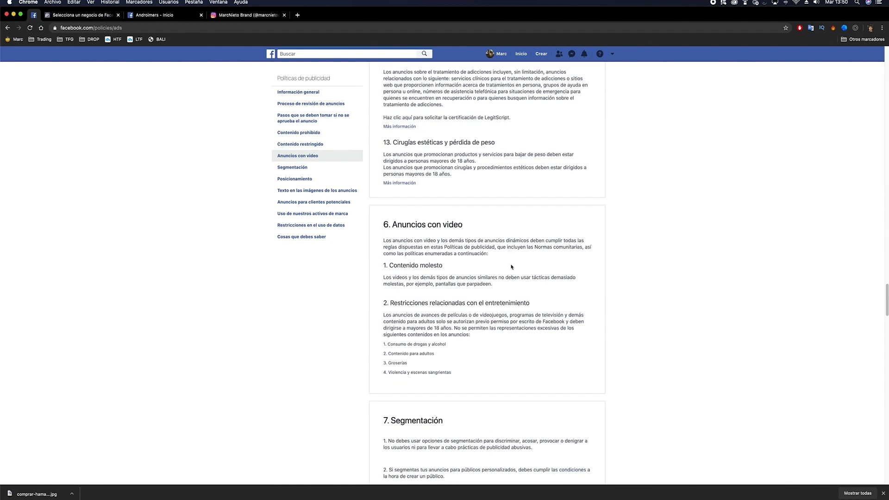
pyautogui.scroll(-1, 512, 267)
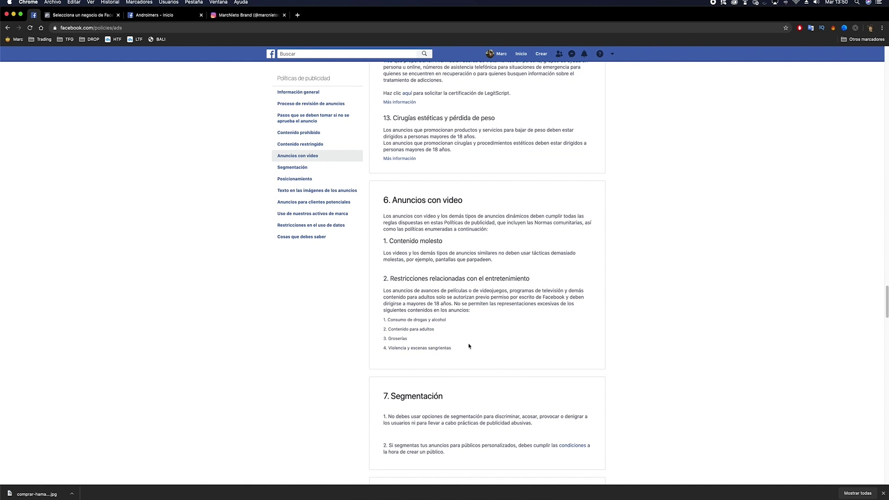
pyautogui.scroll(2, 467, 347)
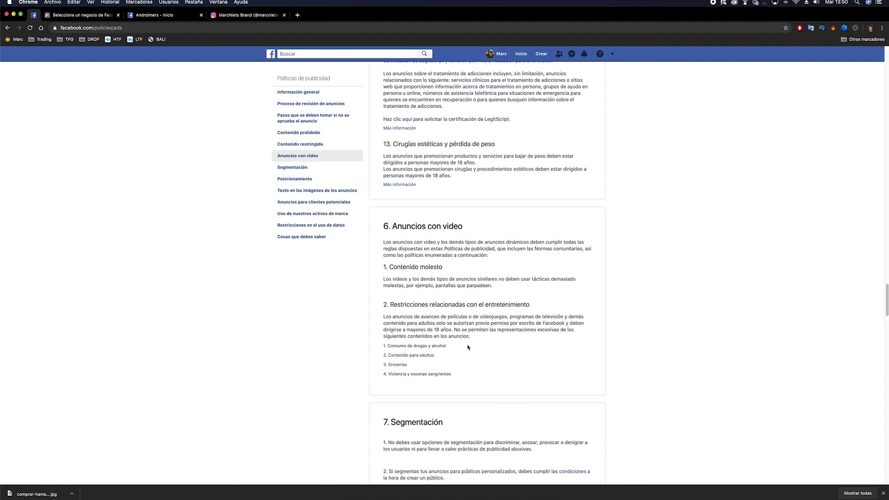
pyautogui.scroll(8, 468, 346)
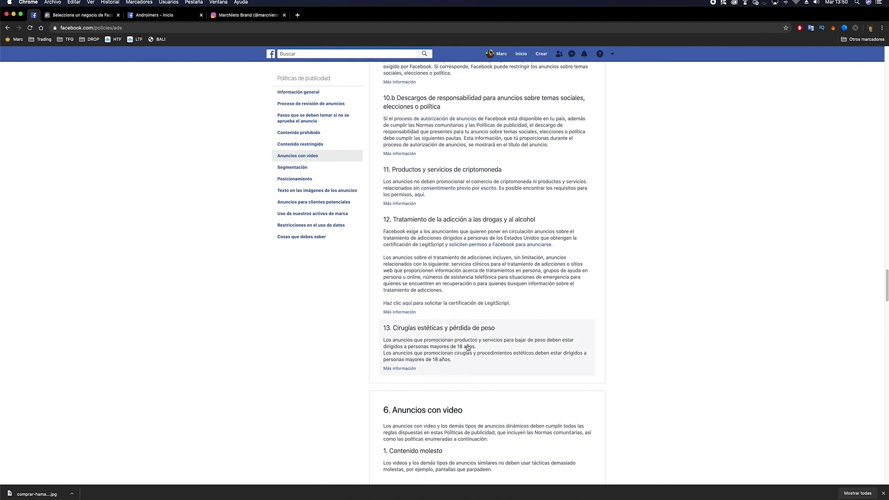
pyautogui.scroll(-8, 468, 348)
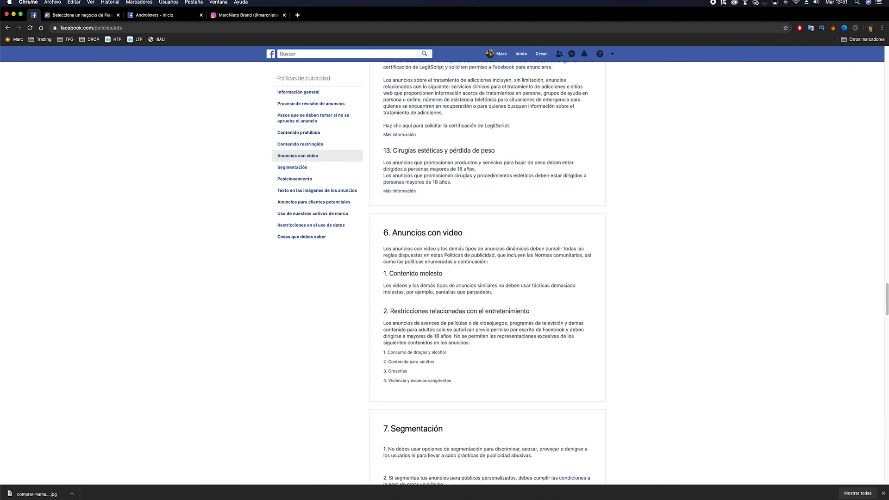
# Step: Switch to the business selection page of the Administrador comercial
pyautogui.click(60, 16)
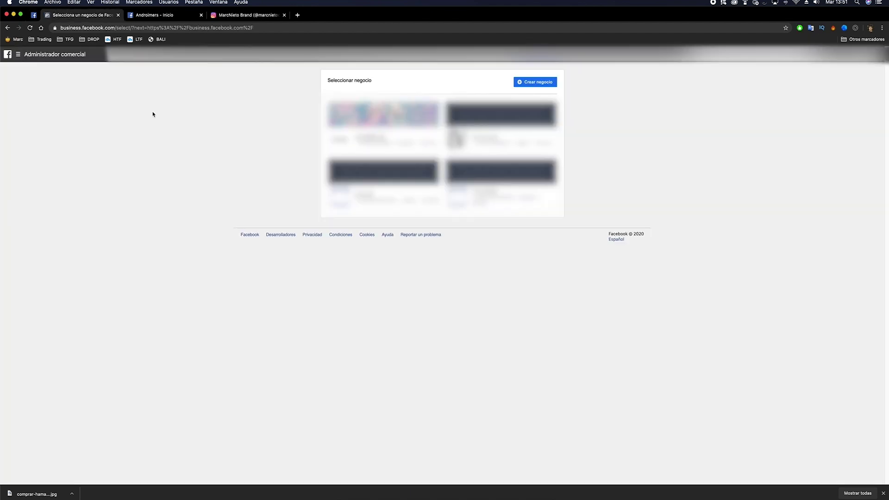
pyautogui.rightClick(191, 266)
pyautogui.press('Escape')
pyautogui.moveTo(115, 28); pyautogui.dragTo(368, 62)
pyautogui.press('BackSpace')
pyautogui.press('Return')
# Step: Open the form for creating a new business account, review its name and business e-mail fields, and close it unfilled
pyautogui.click(548, 82)
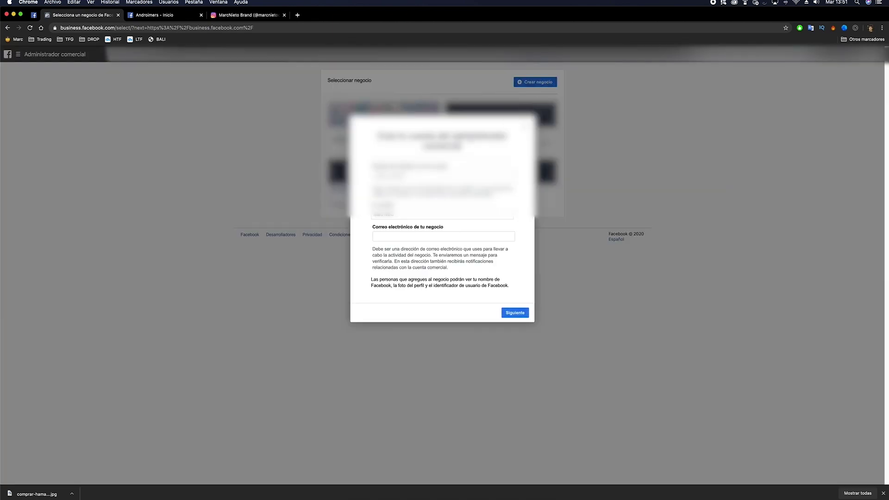
pyautogui.moveTo(451, 166); pyautogui.dragTo(368, 170)
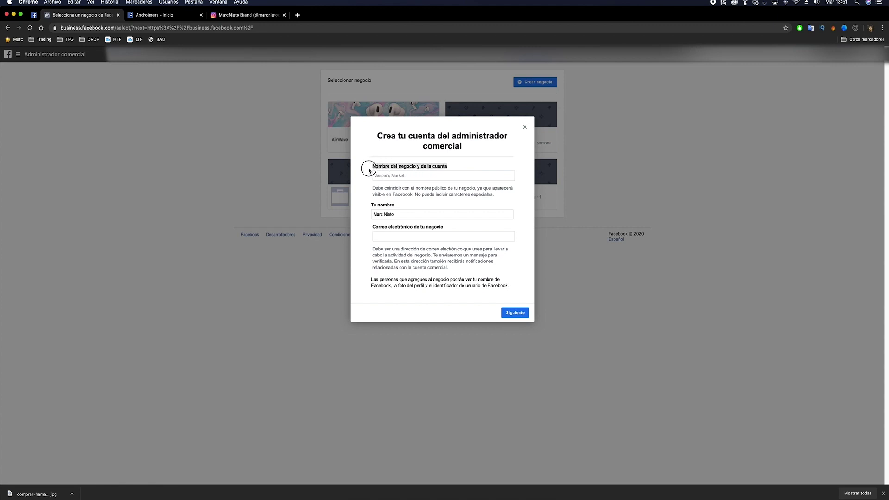
pyautogui.click(368, 170)
pyautogui.moveTo(387, 206); pyautogui.dragTo(450, 229)
pyautogui.click(452, 228)
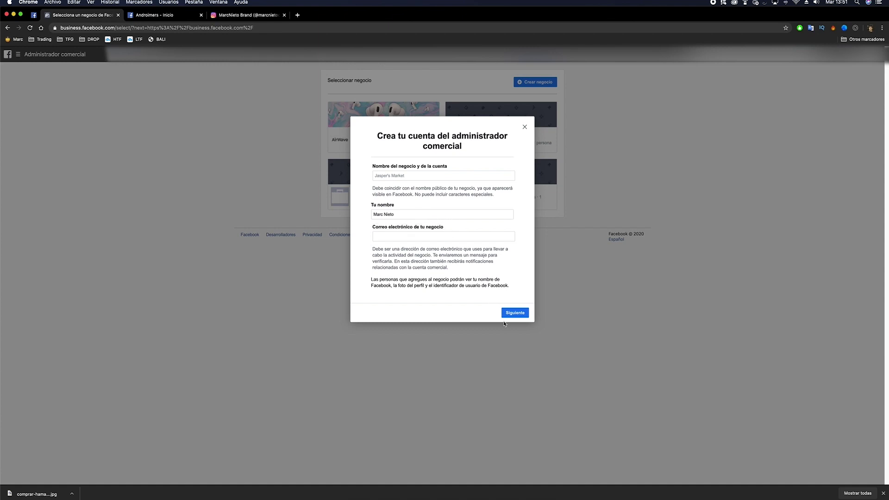
pyautogui.click(524, 127)
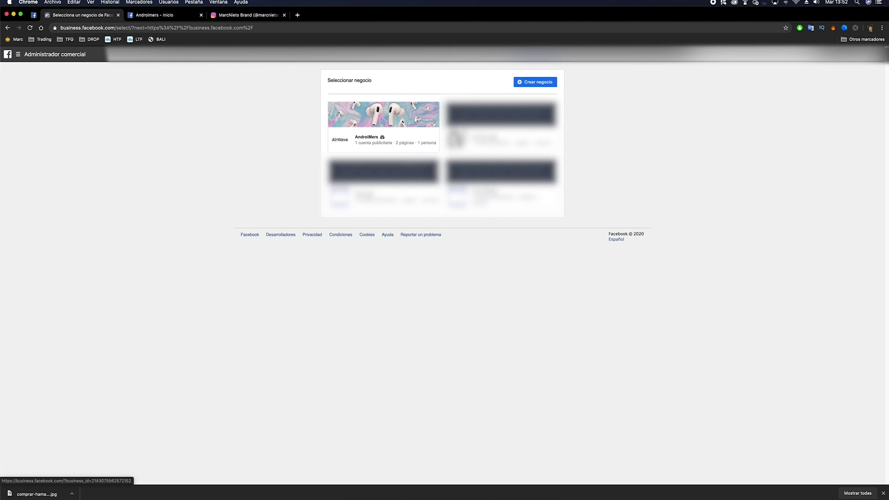
# Step: Open the AndroiMers business and go to its business settings
pyautogui.click(348, 136)
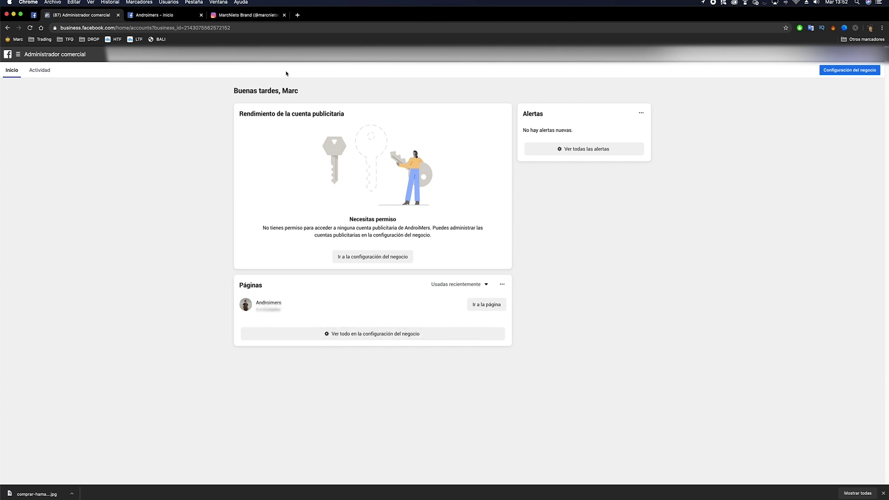
pyautogui.click(291, 90)
pyautogui.rightClick(735, 332)
pyautogui.click(744, 274)
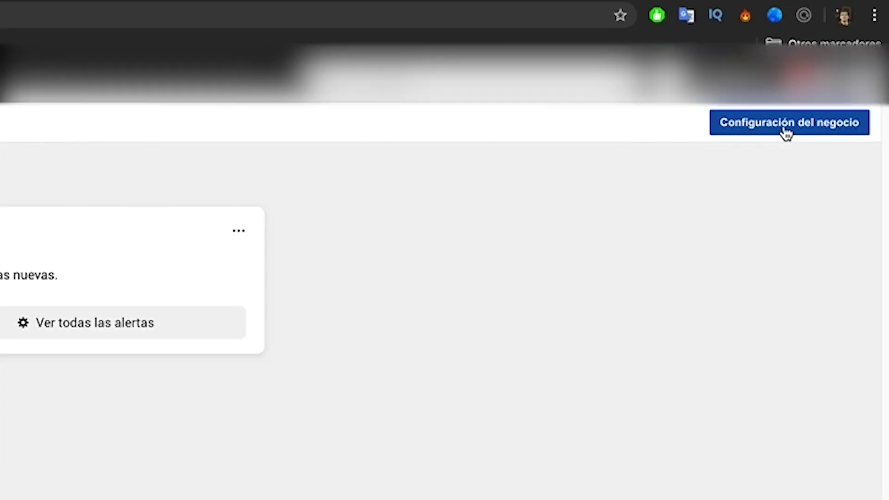
pyautogui.click(786, 133)
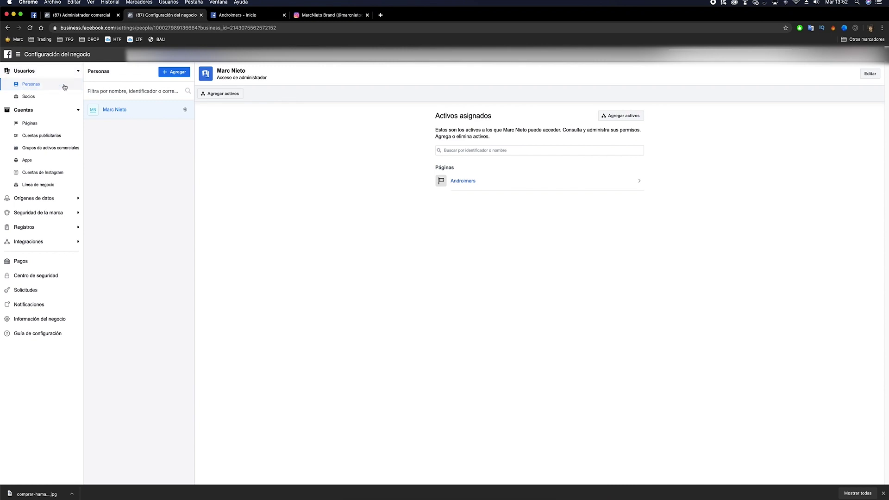
# Step: Review the business roles and advanced financial roles offered when inviting people, and close the invitation without sending it
pyautogui.click(175, 72)
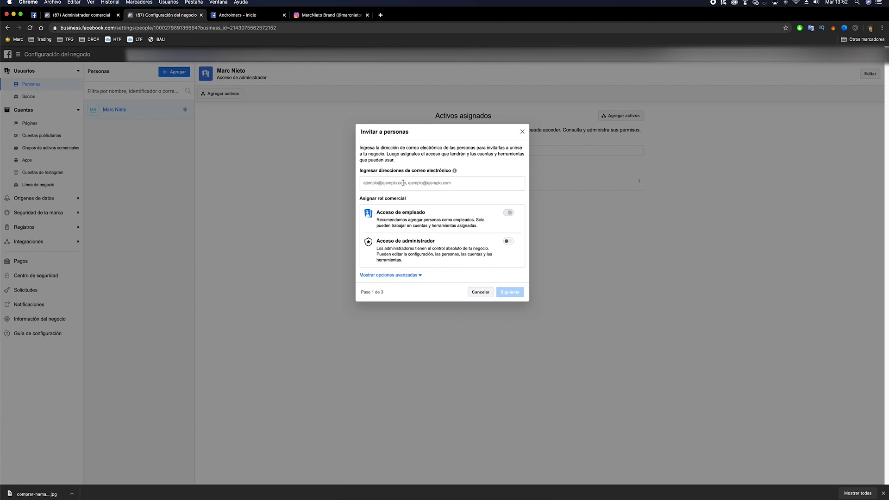
pyautogui.click(411, 275)
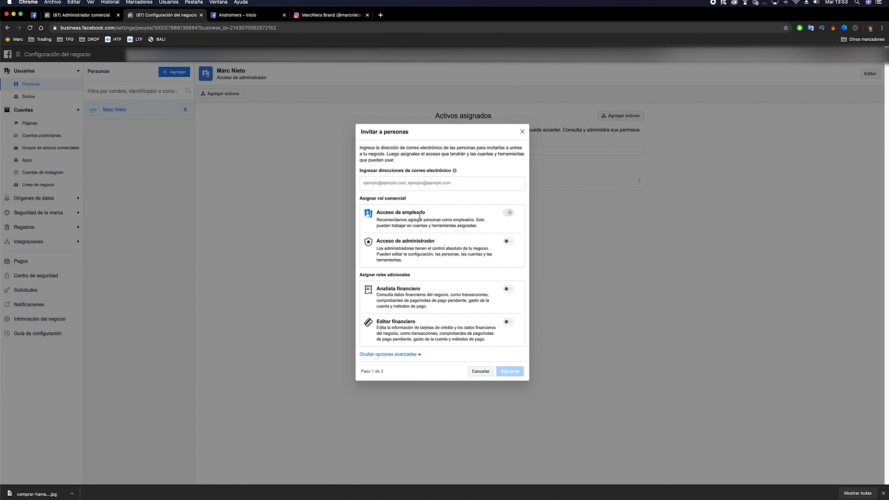
pyautogui.click(522, 133)
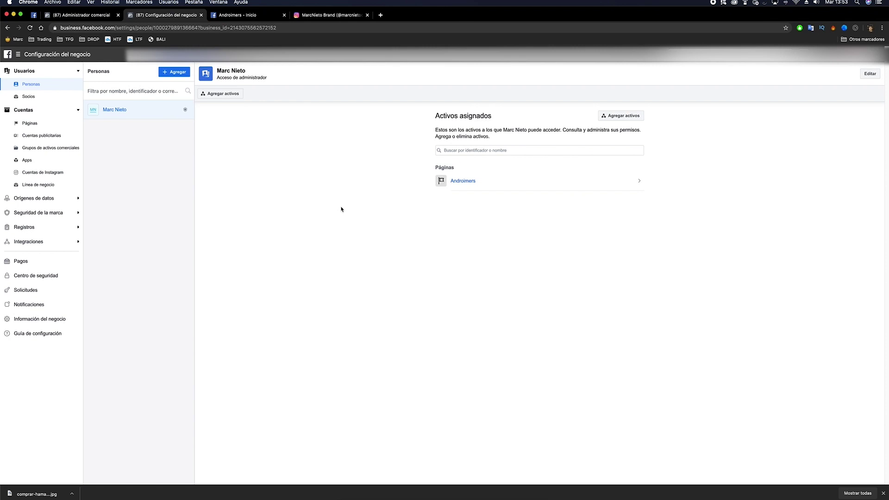
pyautogui.rightClick(346, 275)
pyautogui.click(328, 245)
# Step: View the business's pages and Instagram accounts, open the option to add an Instagram account, and close it without connecting
pyautogui.click(49, 124)
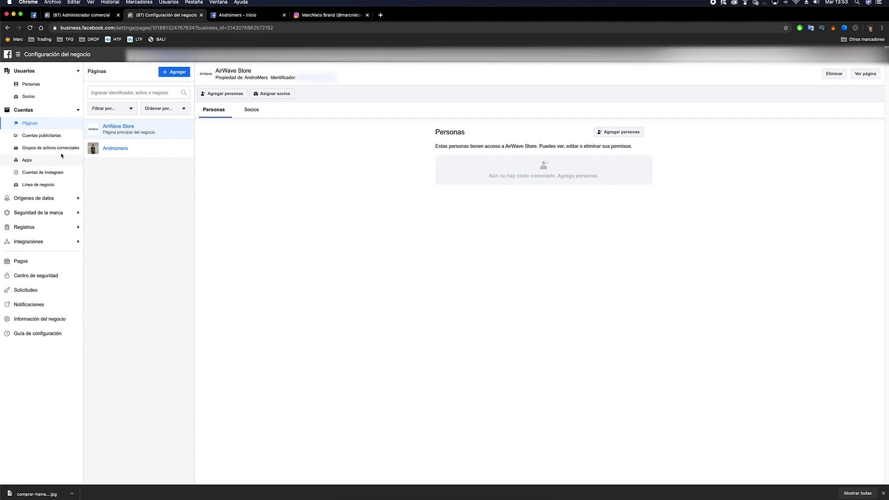
pyautogui.click(46, 175)
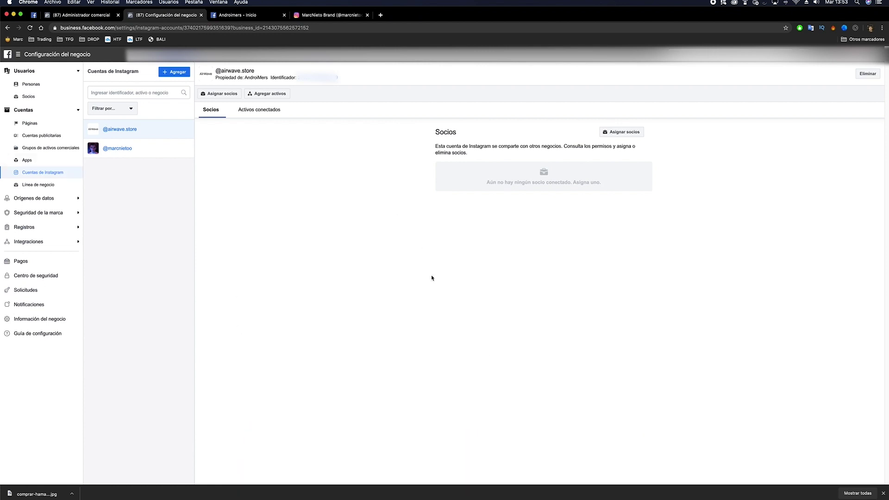
pyautogui.click(175, 72)
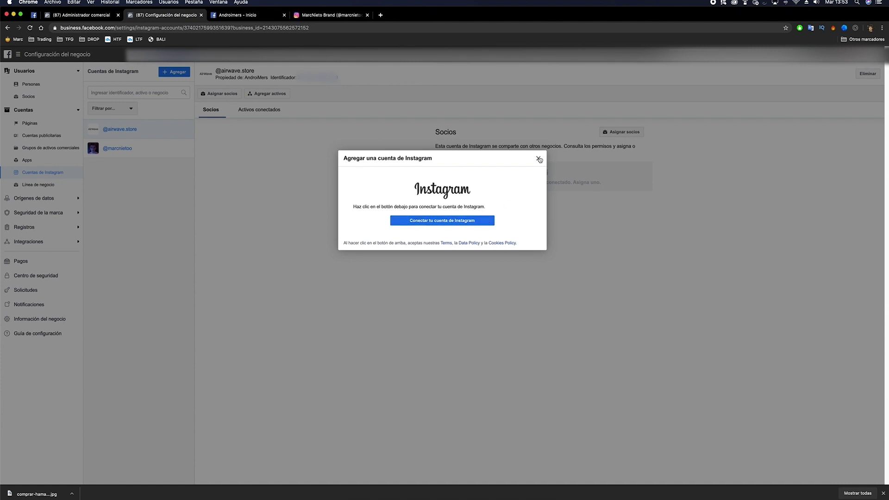
pyautogui.click(538, 158)
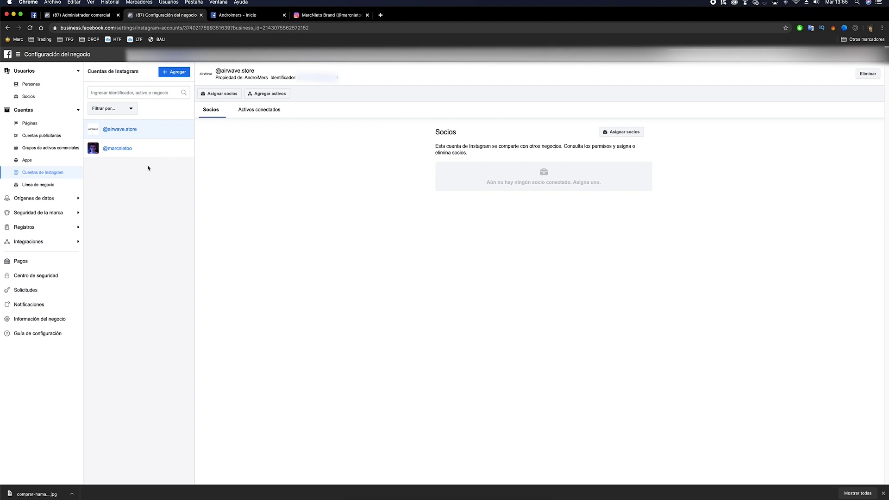
# Step: View the business's payment methods, open the form for adding a credit or debit card, and cancel it
pyautogui.click(49, 265)
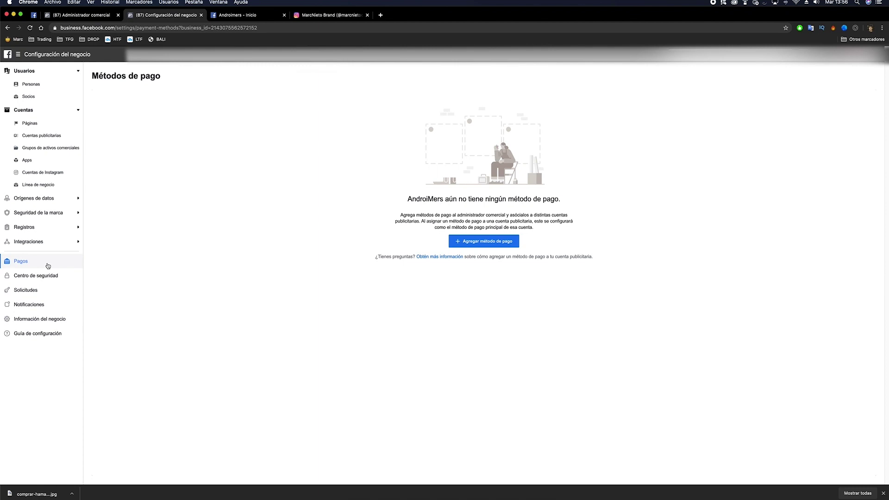
pyautogui.click(456, 241)
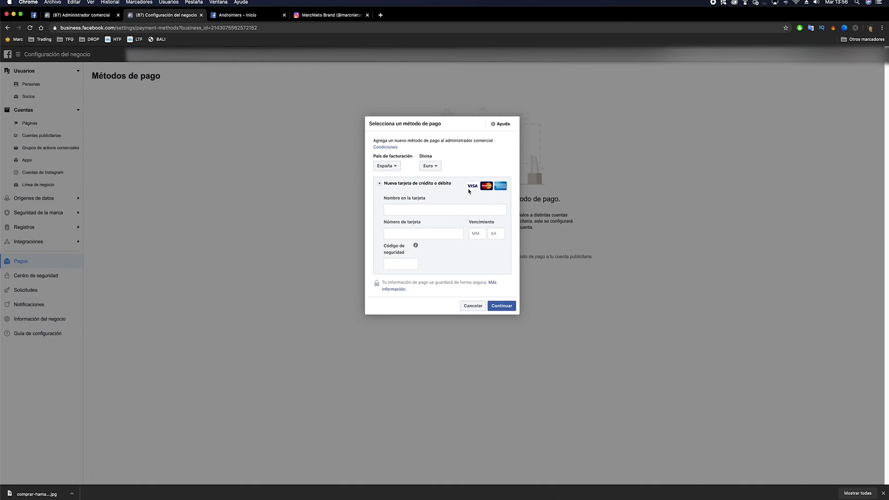
pyautogui.click(473, 306)
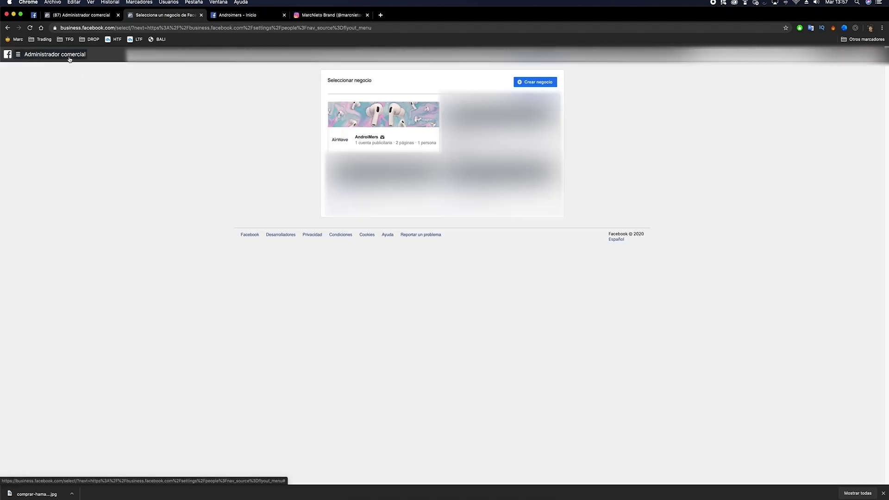
# Step: Open the Administrador de anuncios from the business shortcuts and dismiss the ad blocker notice
pyautogui.click(70, 57)
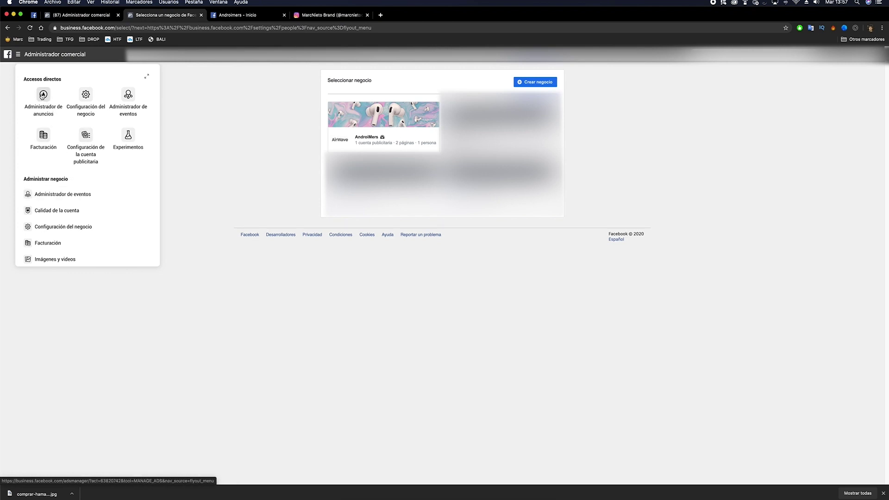
pyautogui.click(42, 95)
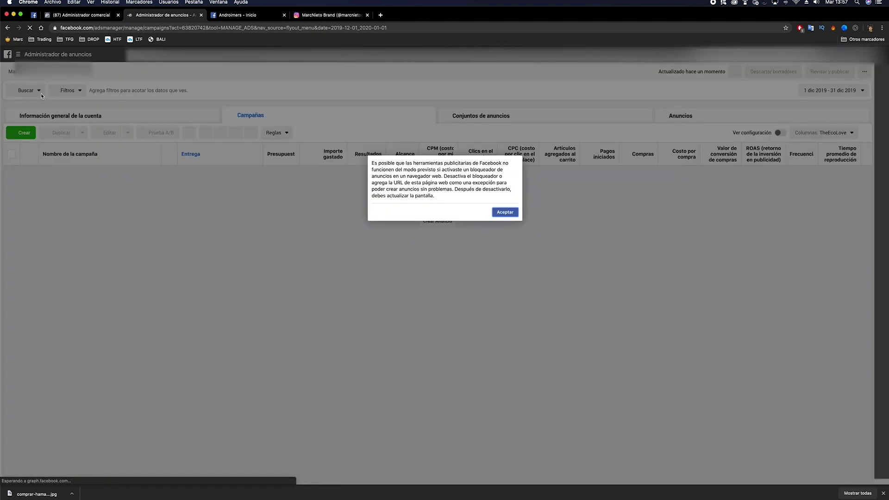
pyautogui.click(506, 213)
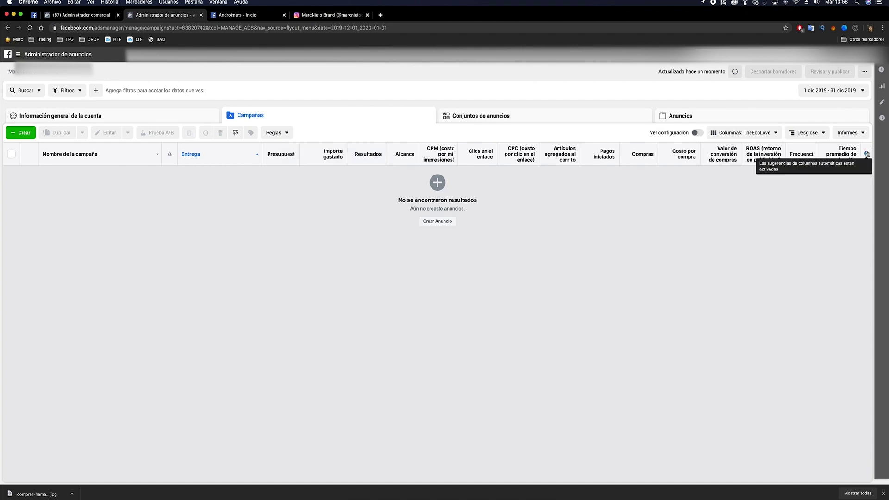
# Step: Open the column customisation for the campaigns table, review the available metrics and selected columns, and cancel without changes
pyautogui.moveTo(866, 153)
pyautogui.click(803, 209)
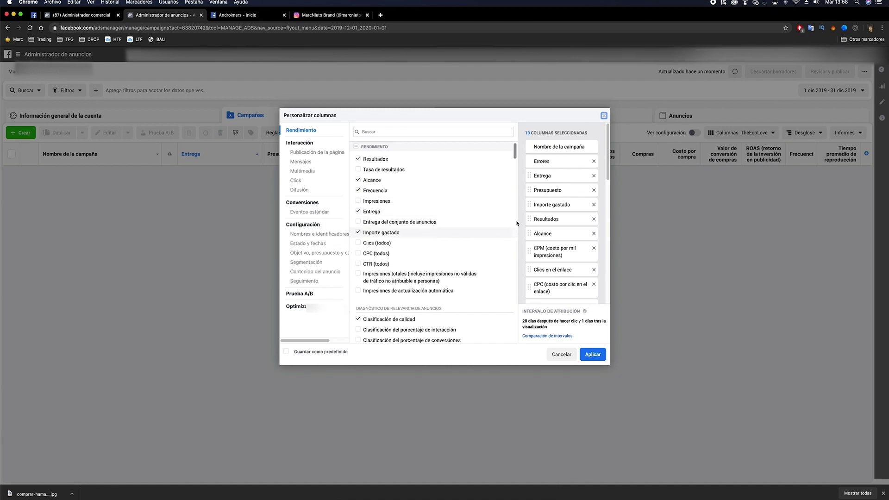
pyautogui.moveTo(515, 154); pyautogui.dragTo(511, 126)
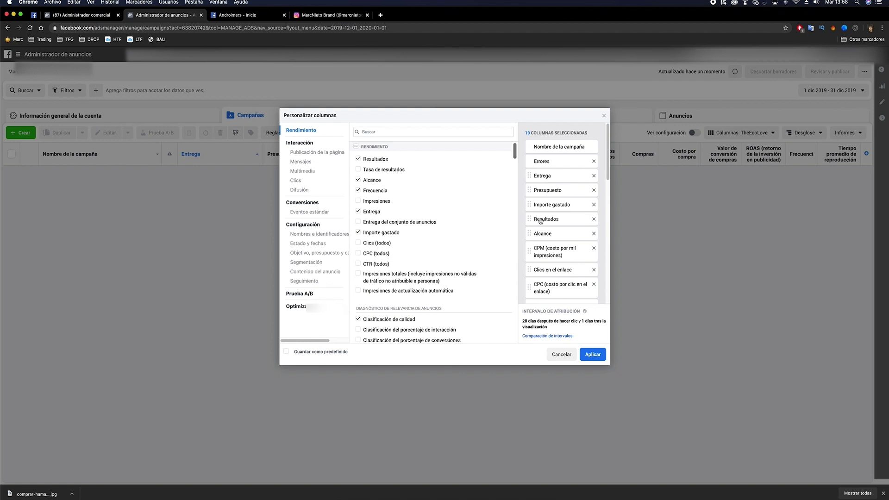
pyautogui.moveTo(609, 168); pyautogui.dragTo(602, 292)
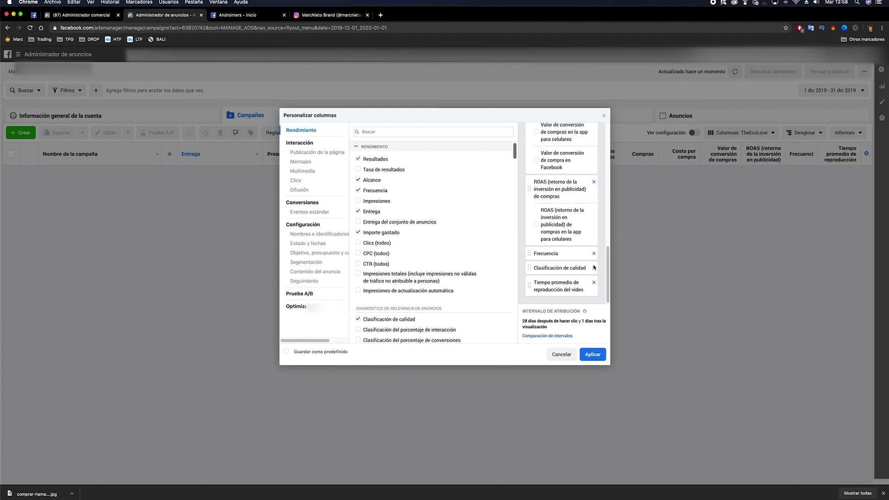
pyautogui.moveTo(604, 282); pyautogui.dragTo(597, 298)
pyautogui.click(565, 354)
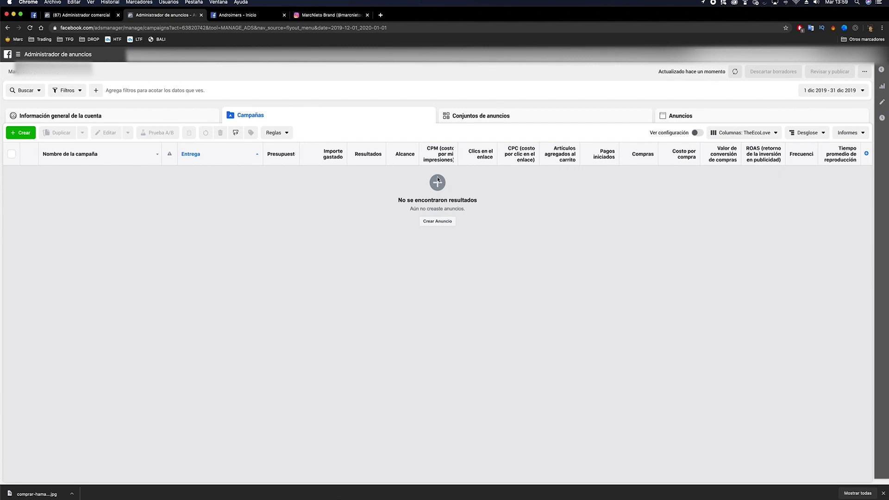
# Step: Read the description of the Frecuencia column and the help article on estimated metrics, and close the help
pyautogui.moveTo(434, 152)
pyautogui.moveTo(780, 160)
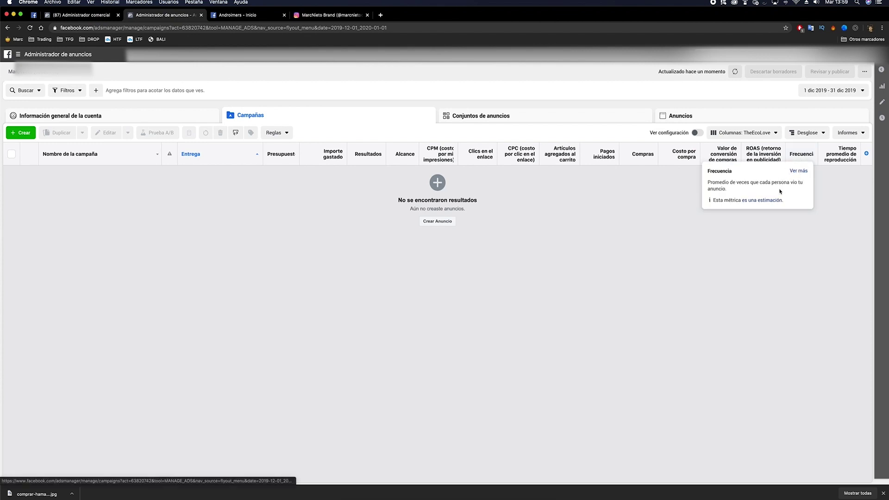
pyautogui.click(770, 201)
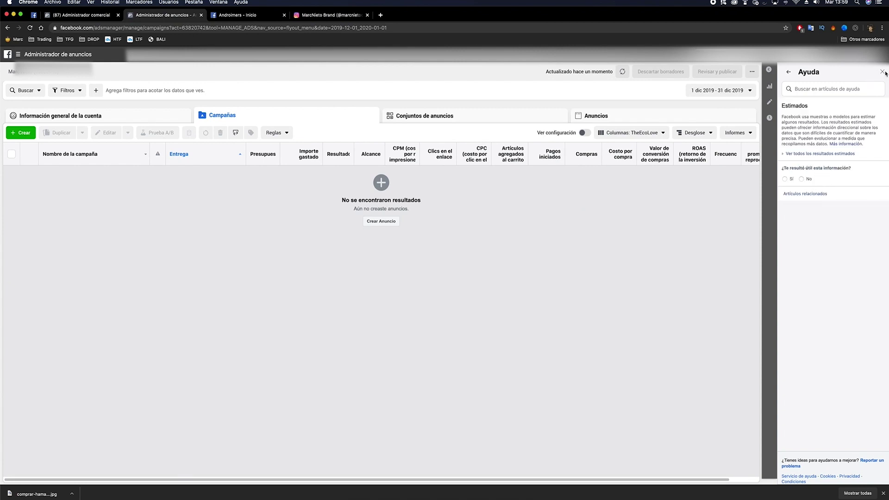
pyautogui.click(822, 154)
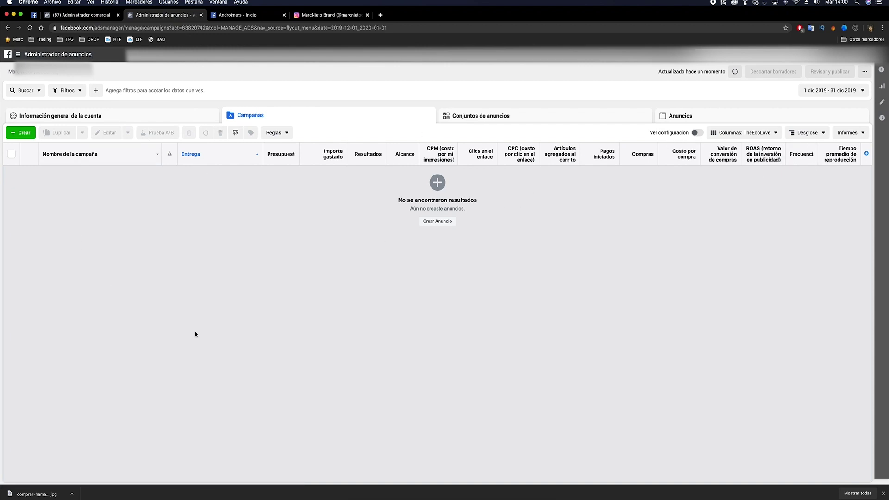
# Step: Open the Píxeles section under Orígenes de datos in the Configuración del negocio and start adding a new pixel
pyautogui.moveTo(70, 55)
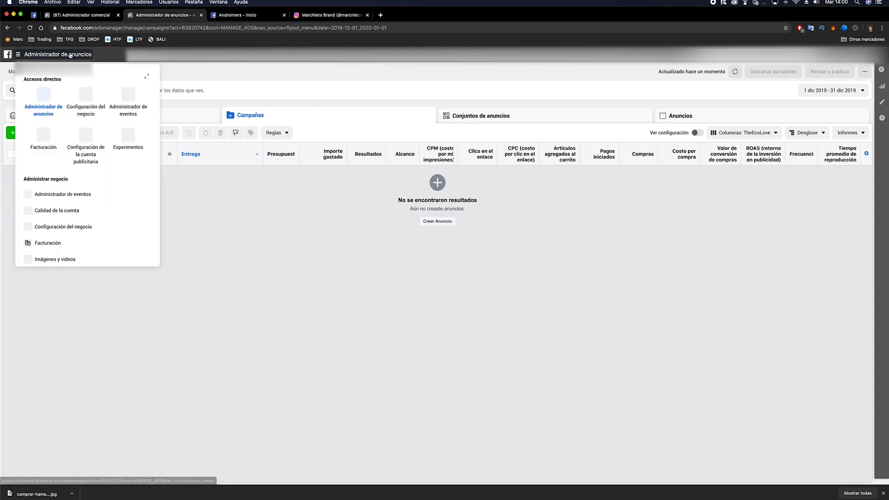
pyautogui.click(86, 95)
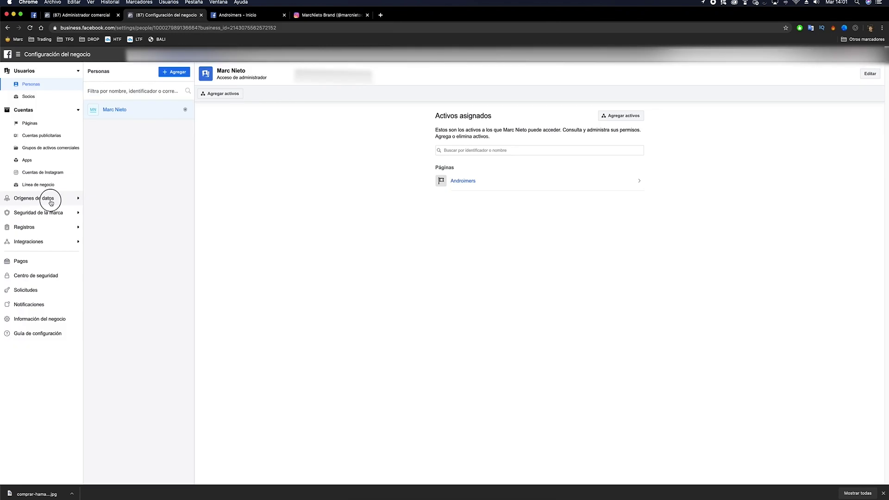
pyautogui.click(49, 198)
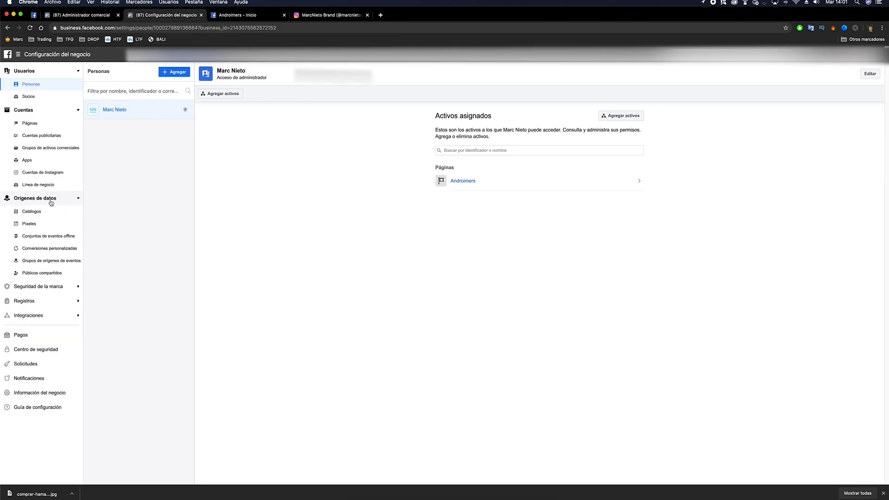
pyautogui.click(36, 224)
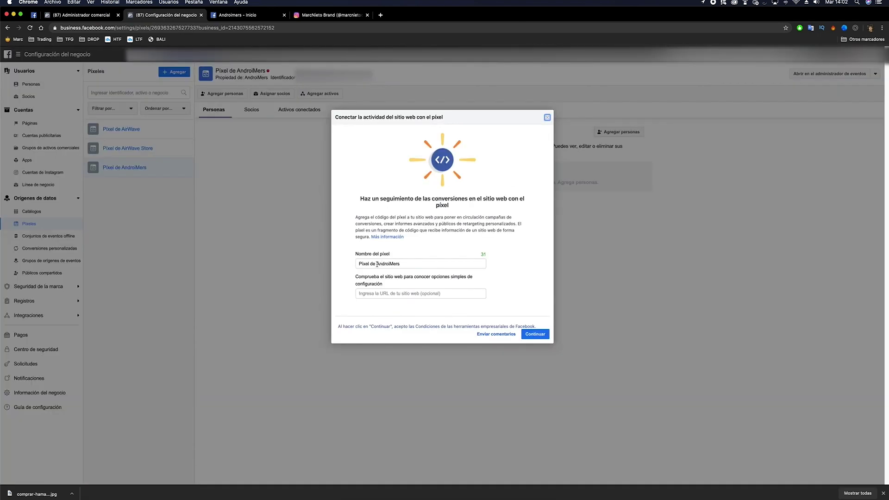
# Step: Name the new pixel "Pixel Curso"
pyautogui.click(376, 265)
pyautogui.doubleClick(389, 264)
pyautogui.press('BackSpace')
pyautogui.write('Curso')
pyautogui.moveTo(483, 280)
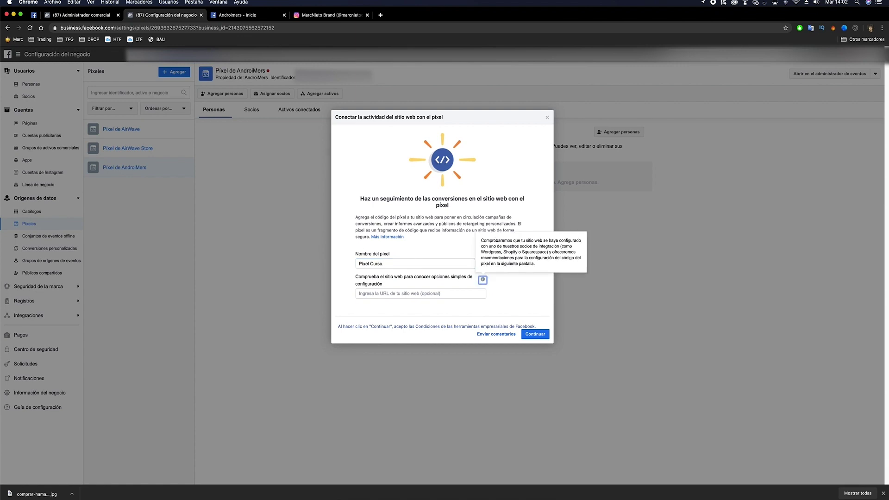
pyautogui.click(370, 294)
pyautogui.write('www.curso.')
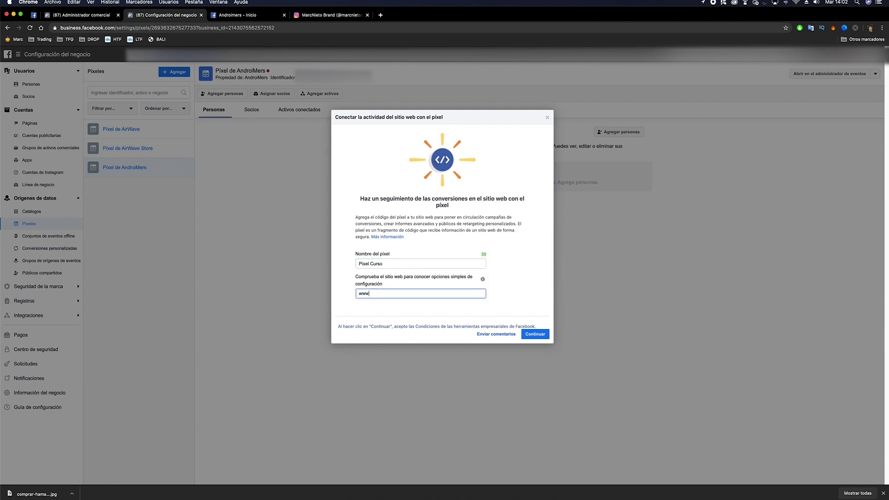
pyautogui.write('c')
pyautogui.press('BackSpace')
pyautogui.write('.com')
pyautogui.click(530, 337)
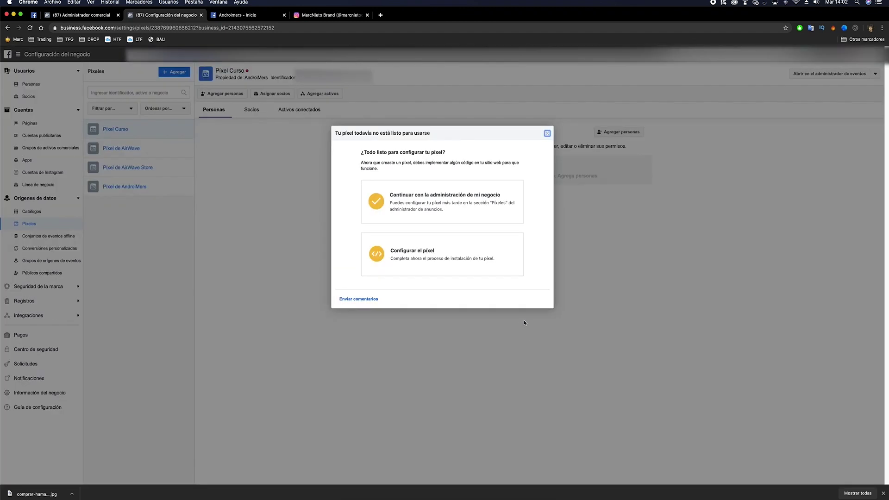
# Step: Set up the pixel through the Shopify (en línea) partner integration, keeping automatic advanced matching on, and advance to the pixel identifier instructions
pyautogui.click(432, 264)
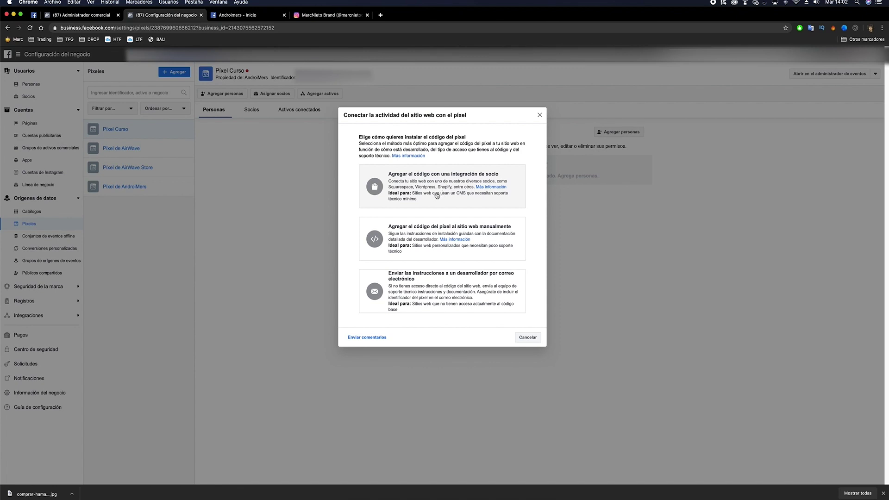
pyautogui.click(441, 201)
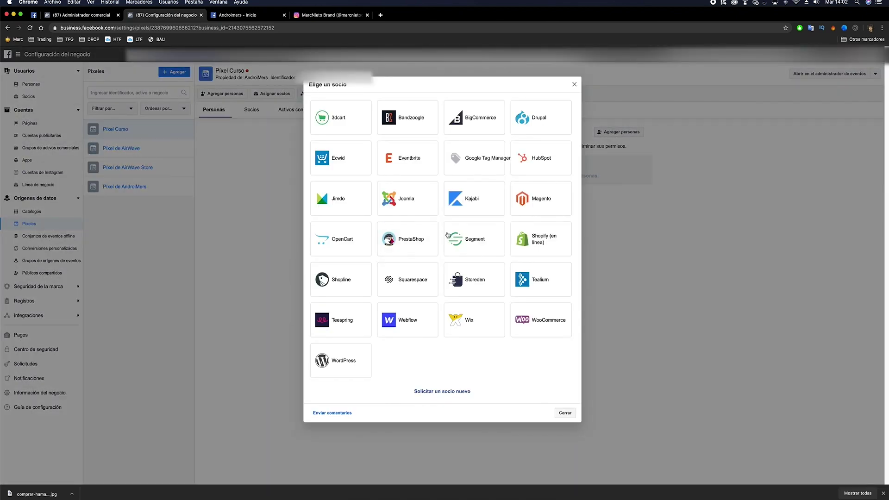
pyautogui.click(540, 243)
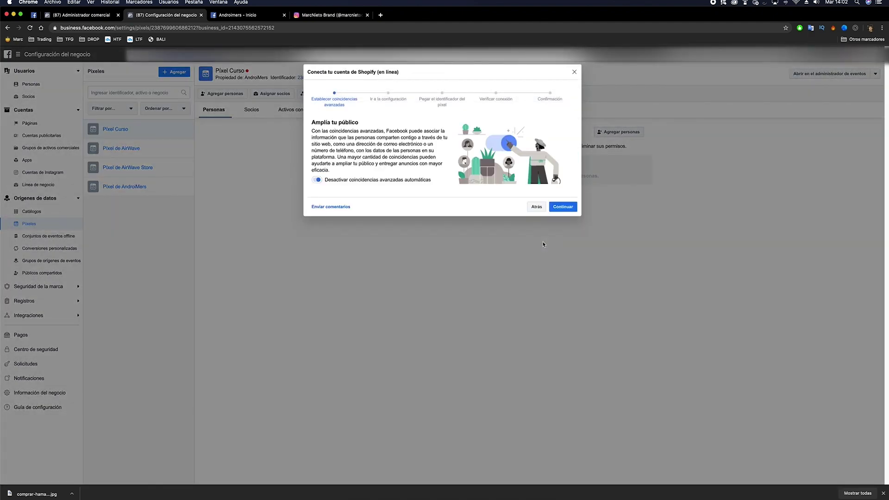
pyautogui.click(565, 208)
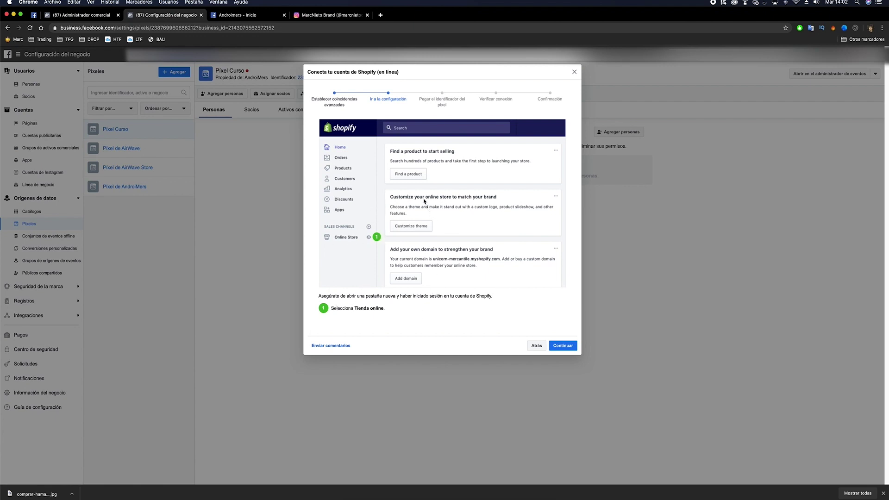
pyautogui.click(562, 345)
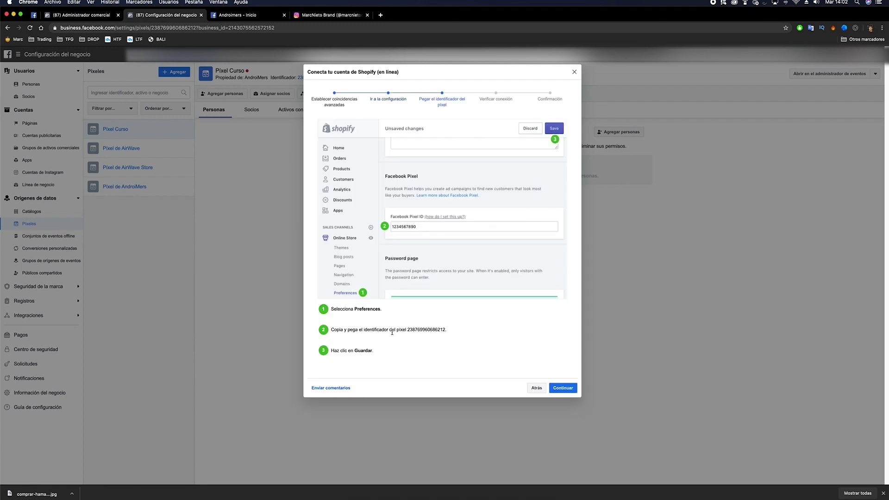
# Step: Copy the pixel identifier from the Shopify setup instructions
pyautogui.doubleClick(423, 330)
pyautogui.rightClick(423, 330)
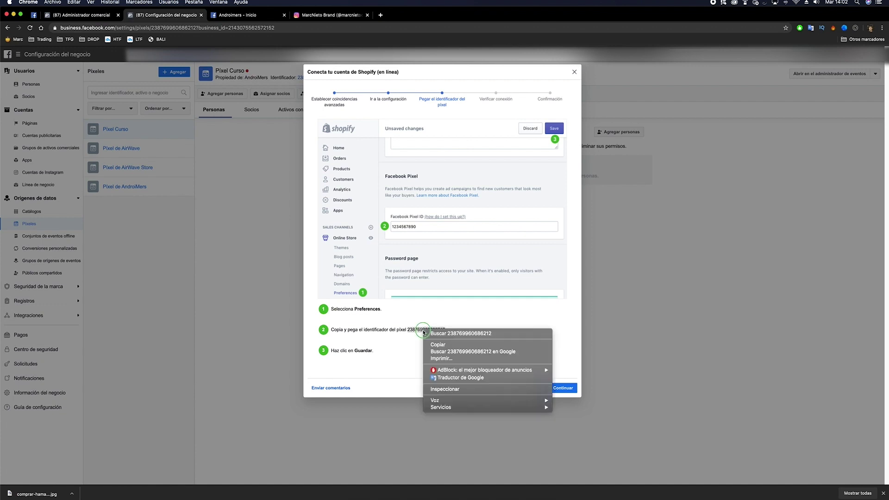
pyautogui.click(437, 345)
pyautogui.click(437, 345)
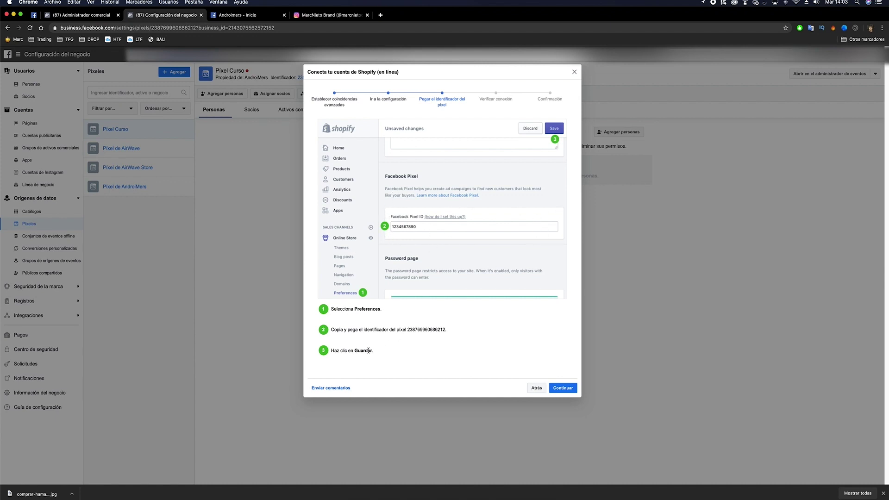
# Step: View the Shopify connection verification stage with its website URL field, and close the setup without sending test traffic
pyautogui.click(563, 387)
pyautogui.click(388, 185)
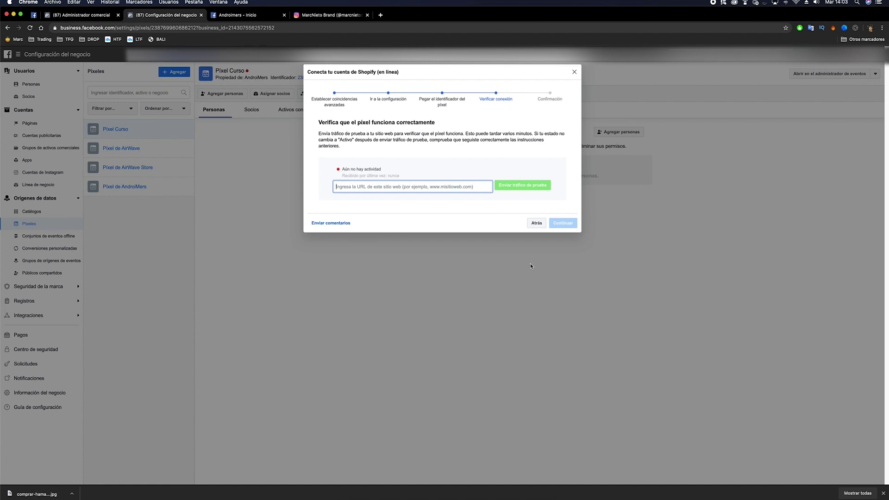
pyautogui.click(573, 73)
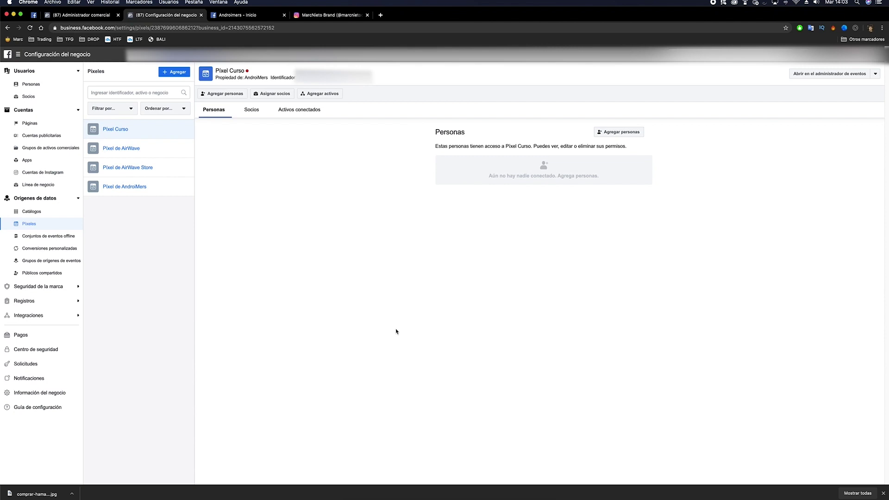
pyautogui.click(714, 2)
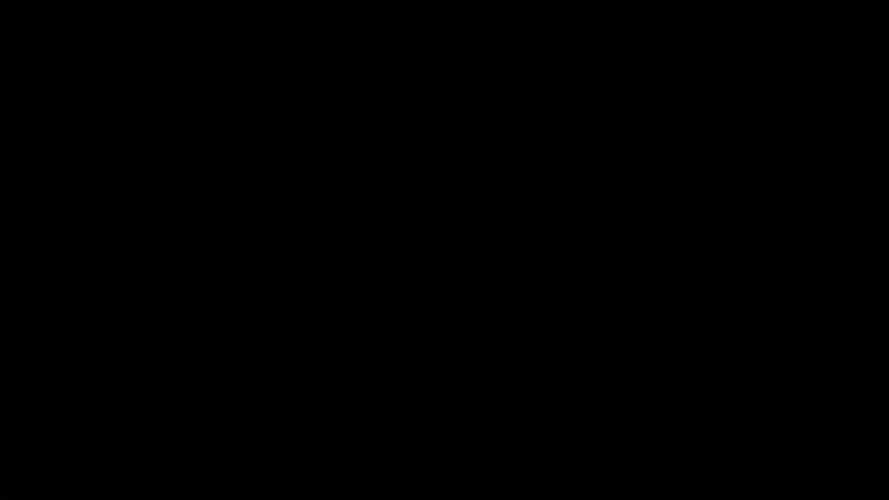